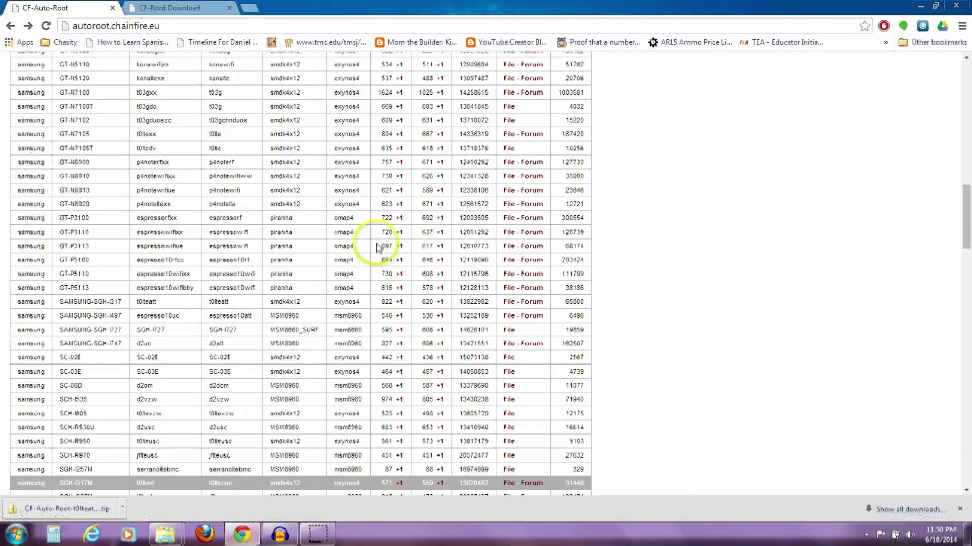
scroll(694, 338, up, 10)
scroll(692, 329, up, 5)
scroll(691, 322, up, 5)
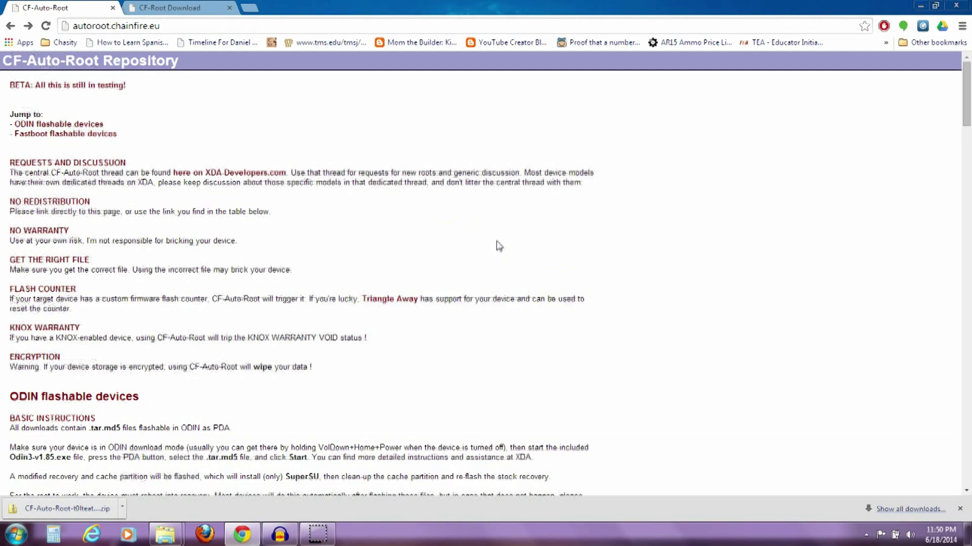
scroll(627, 337, down, 3)
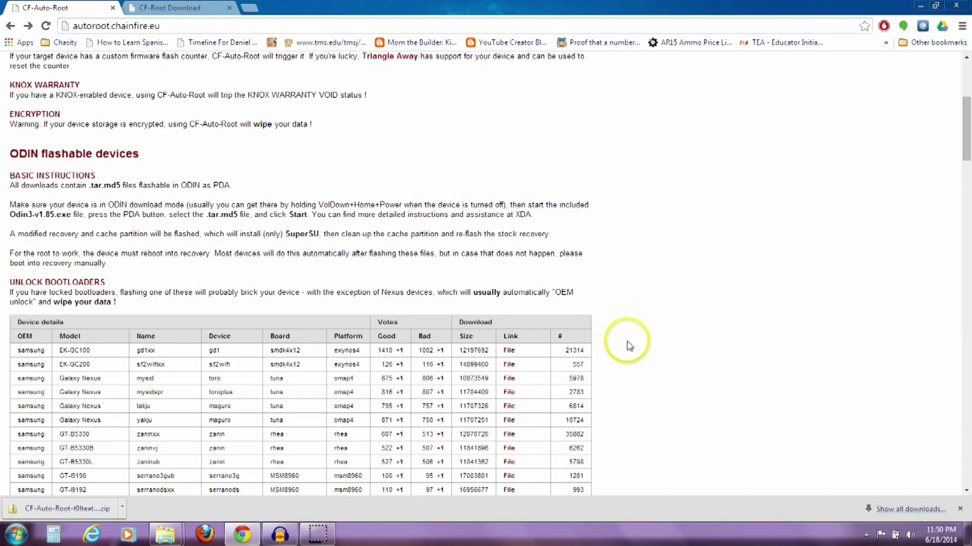
scroll(607, 345, down, 10)
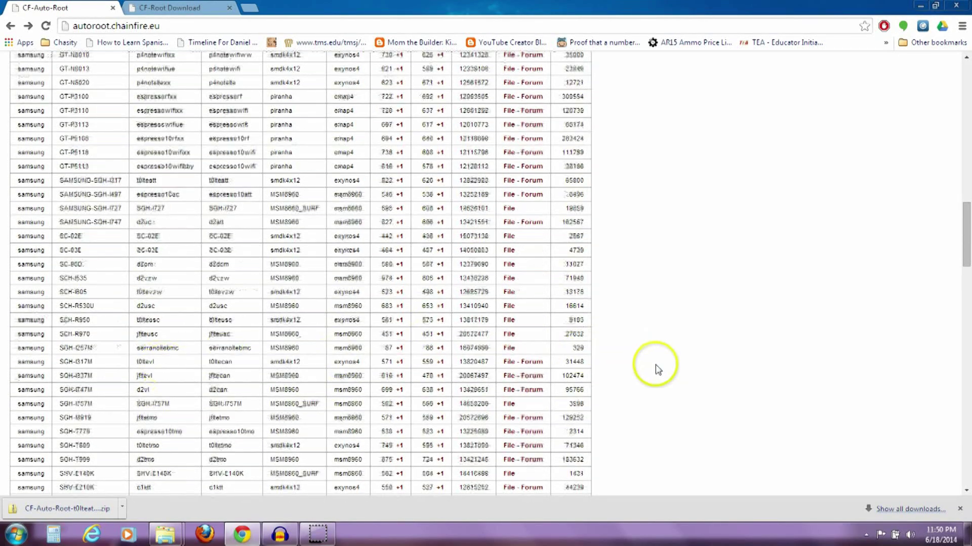
scroll(675, 340, up, 10)
scroll(664, 330, up, 7)
scroll(666, 329, down, 2)
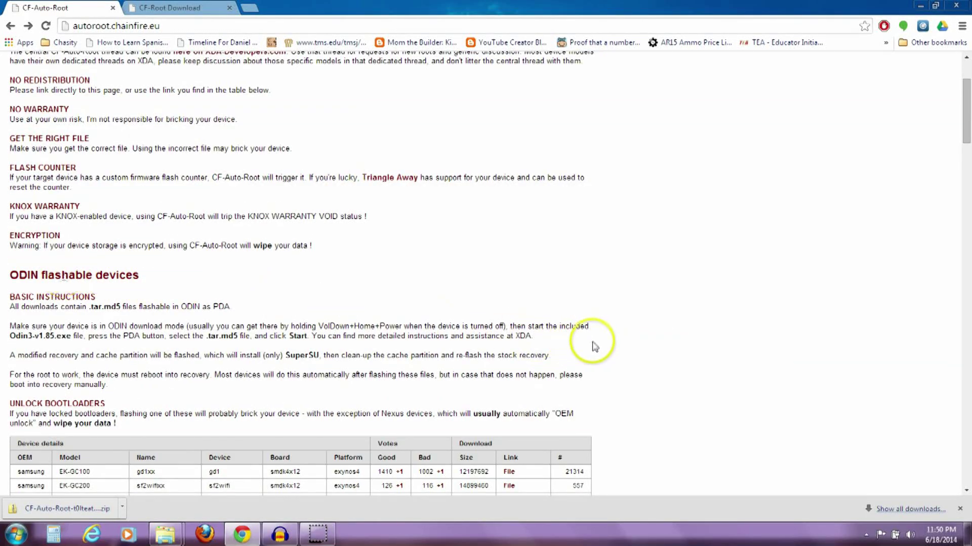
scroll(594, 346, down, 3)
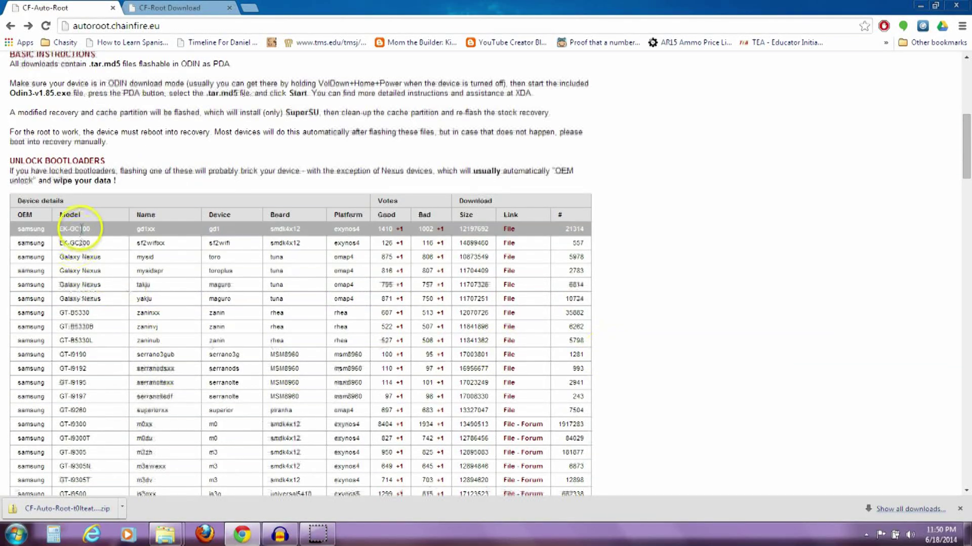
scroll(80, 229, down, 2)
scroll(87, 245, down, 3)
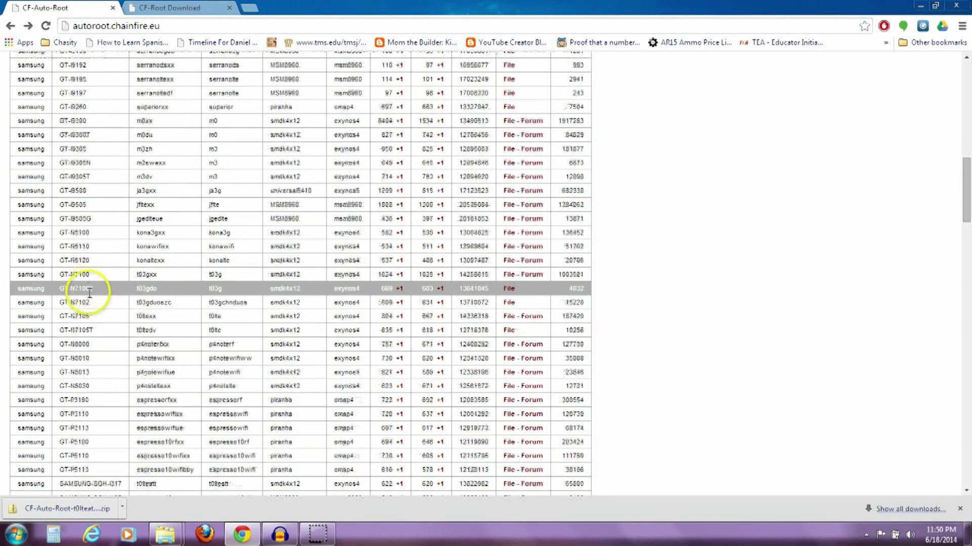
scroll(86, 291, down, 3)
scroll(97, 325, down, 2)
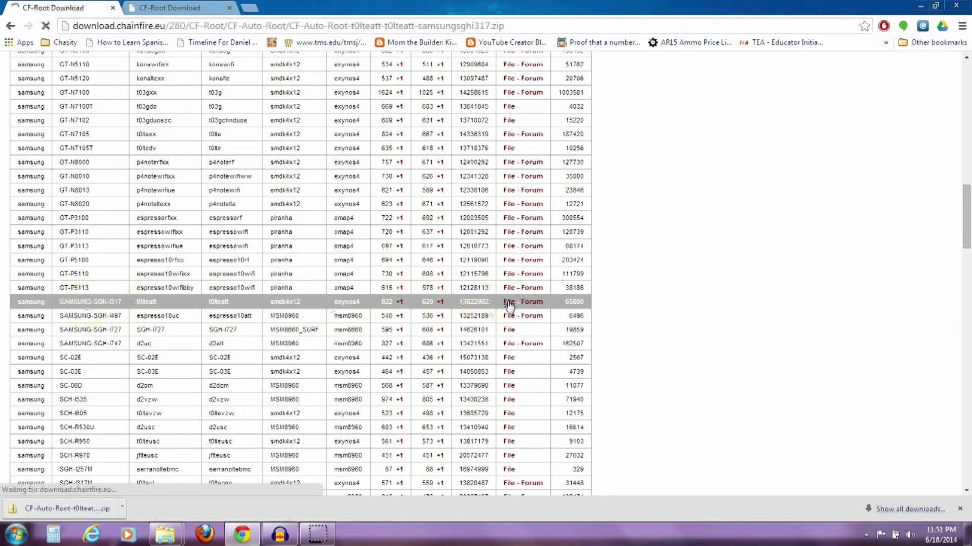
scroll(273, 361, down, 1)
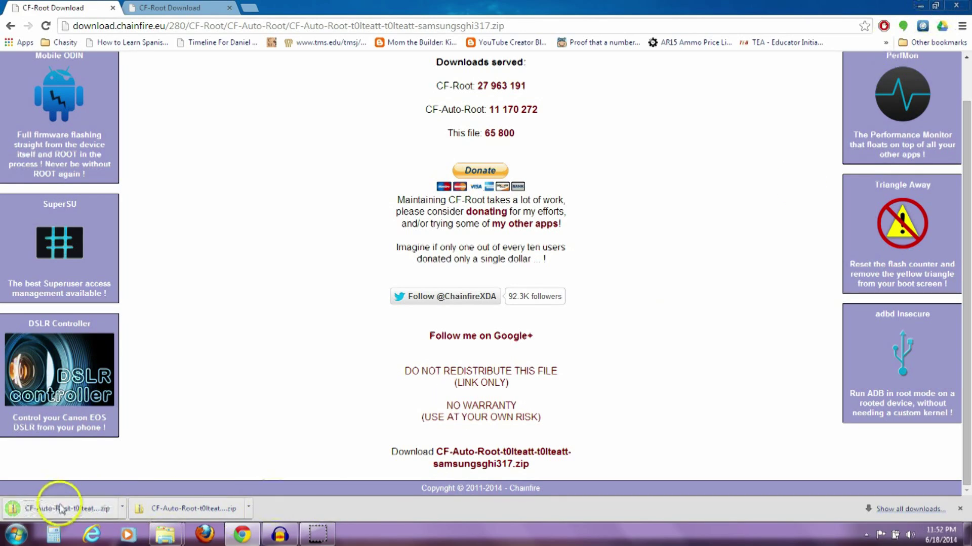
Copy the downloaded CF-Auto-Root zip to the desktop, skipping the duplicate copy.
drag(67, 509, 679, 403)
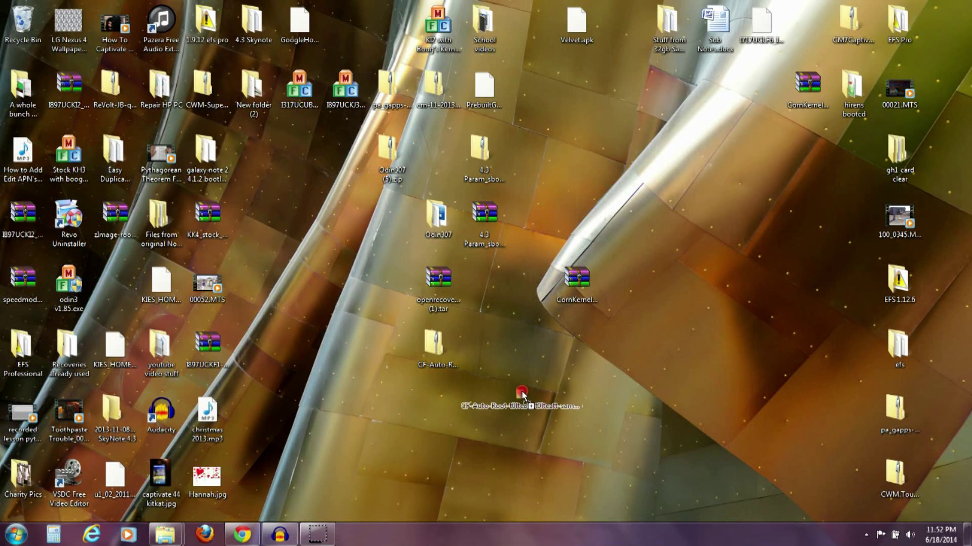
drag(521, 391, 514, 389)
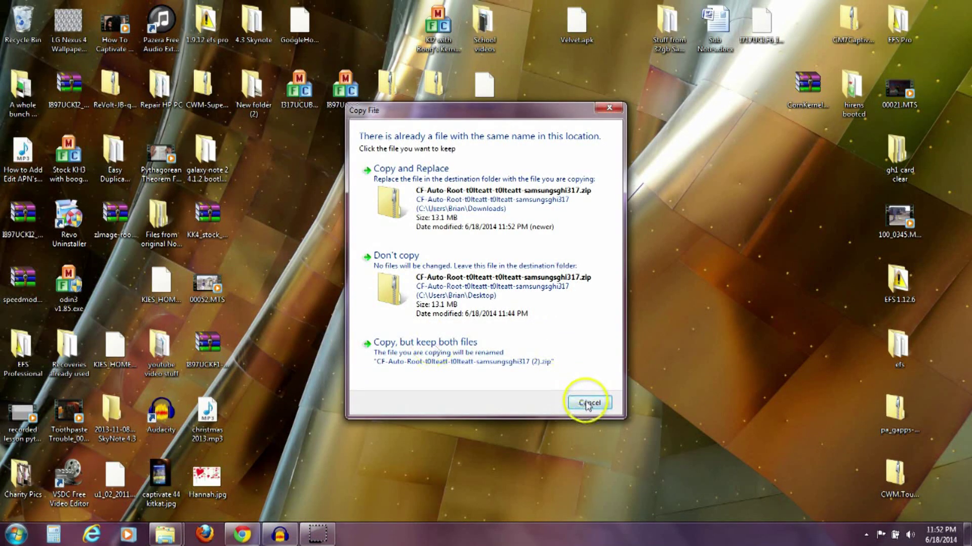
click(588, 404)
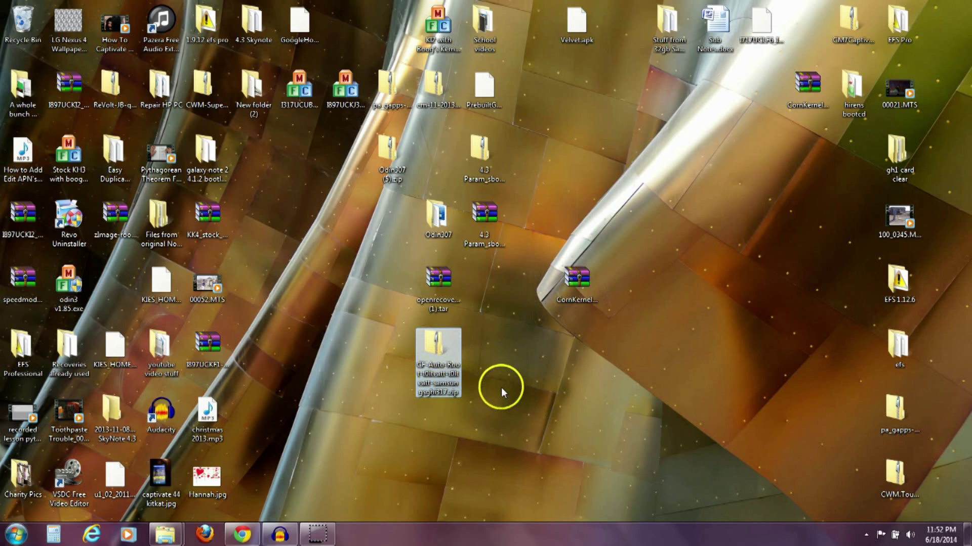
Create a desktop folder named 'cf auto root', then open the CF-Auto-Root zip.
right_click(526, 373)
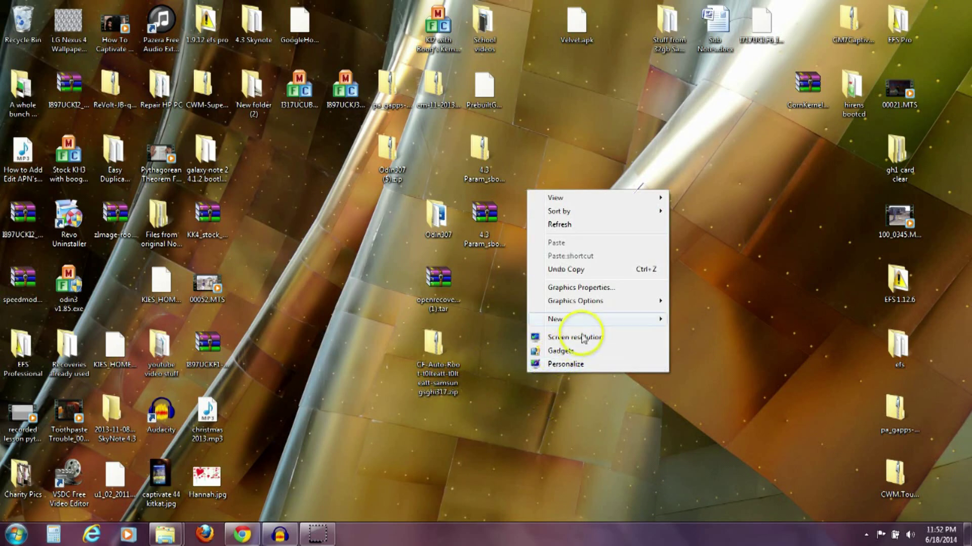
mouse_move(592, 319)
click(697, 321)
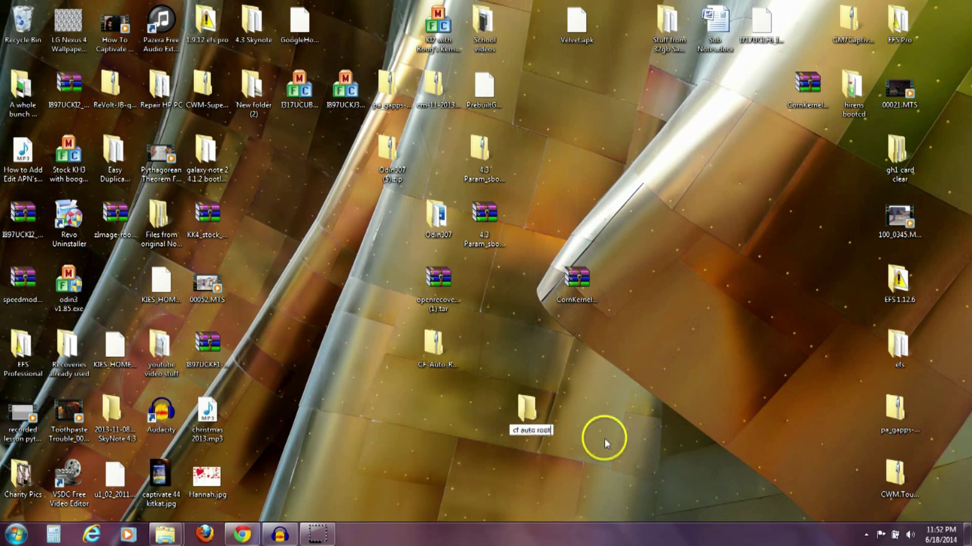
key(Return)
double_click(436, 345)
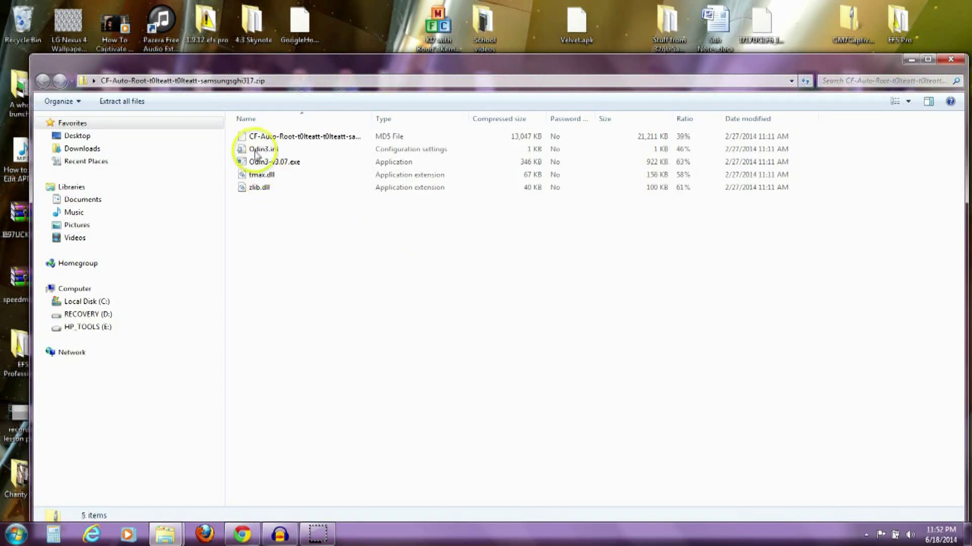
Copy all five files from the zip into the cf auto root folder.
drag(330, 250, 235, 126)
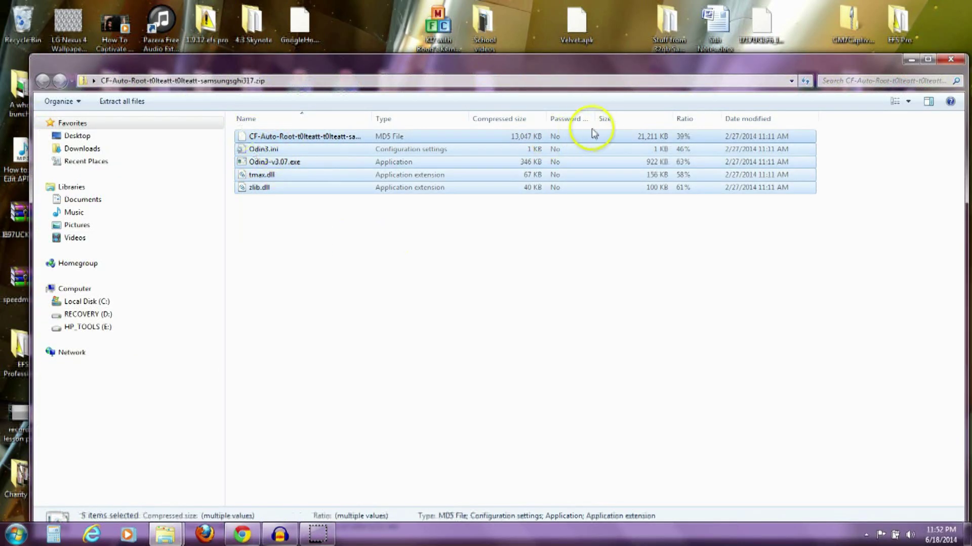
drag(282, 152, 164, 535)
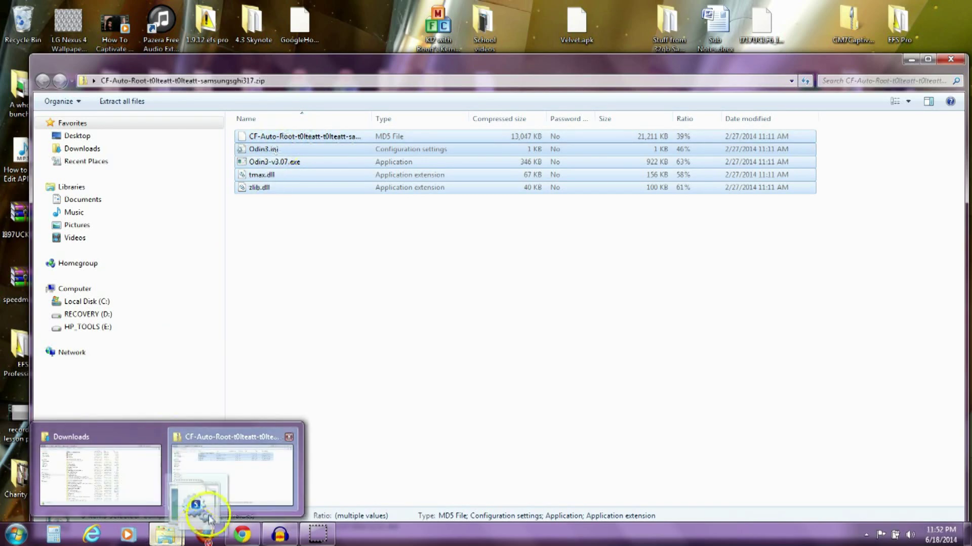
mouse_move(163, 535)
mouse_down()
mouse_move(380, 52)
mouse_move(961, 534)
mouse_move(531, 418)
mouse_up()
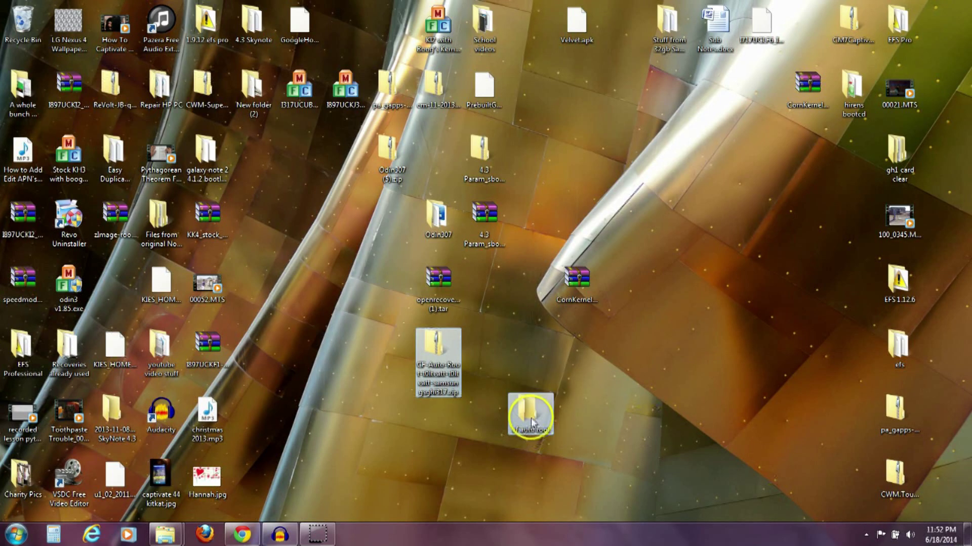
drag(531, 418, 530, 417)
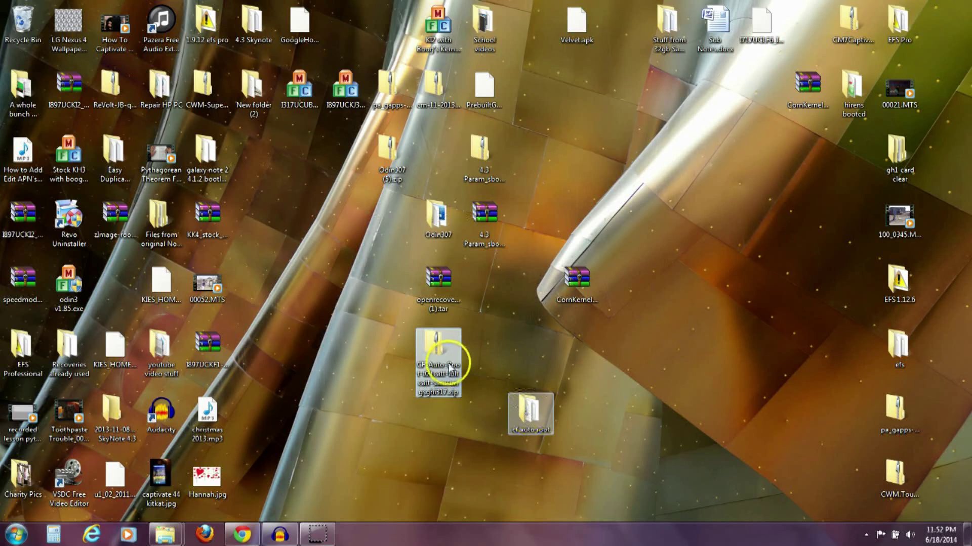
Close the zip window and open the cf auto root folder.
double_click(430, 343)
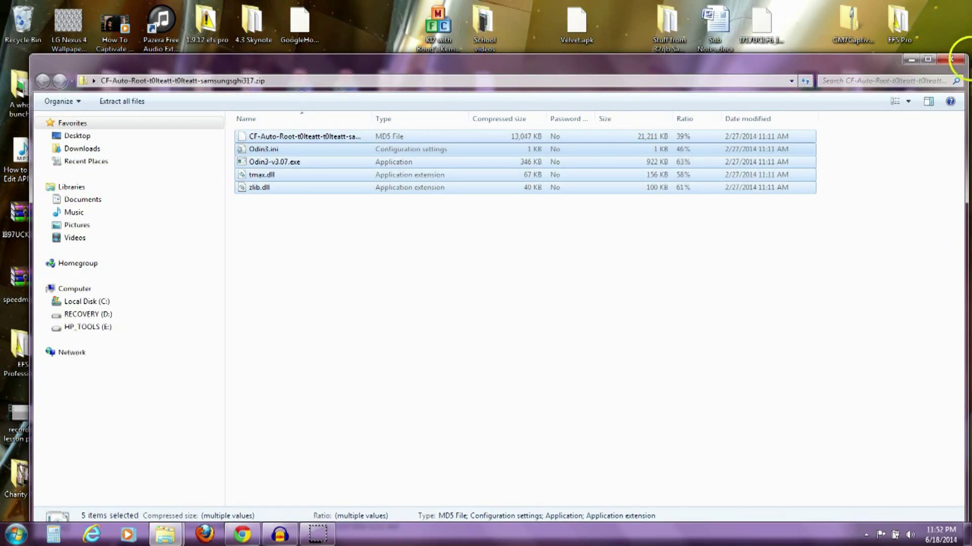
click(949, 61)
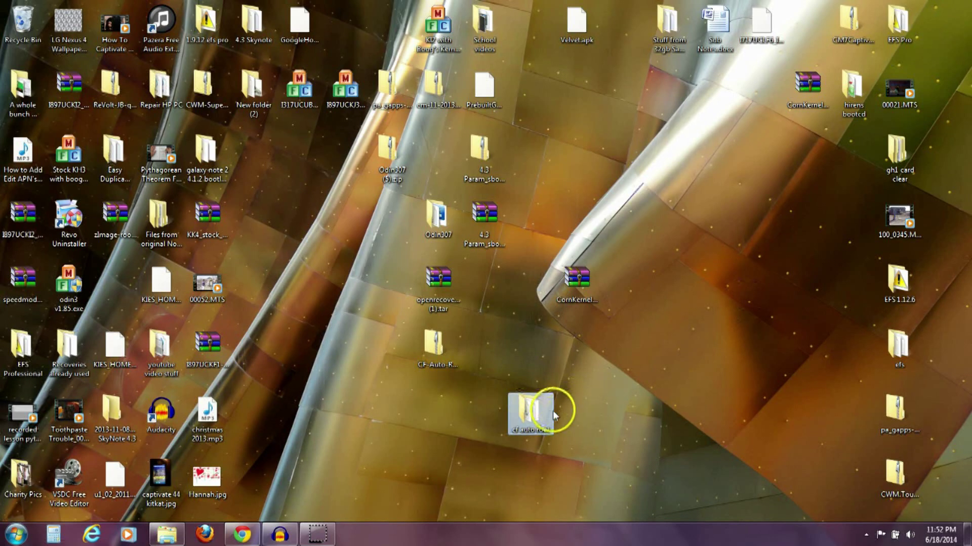
double_click(535, 420)
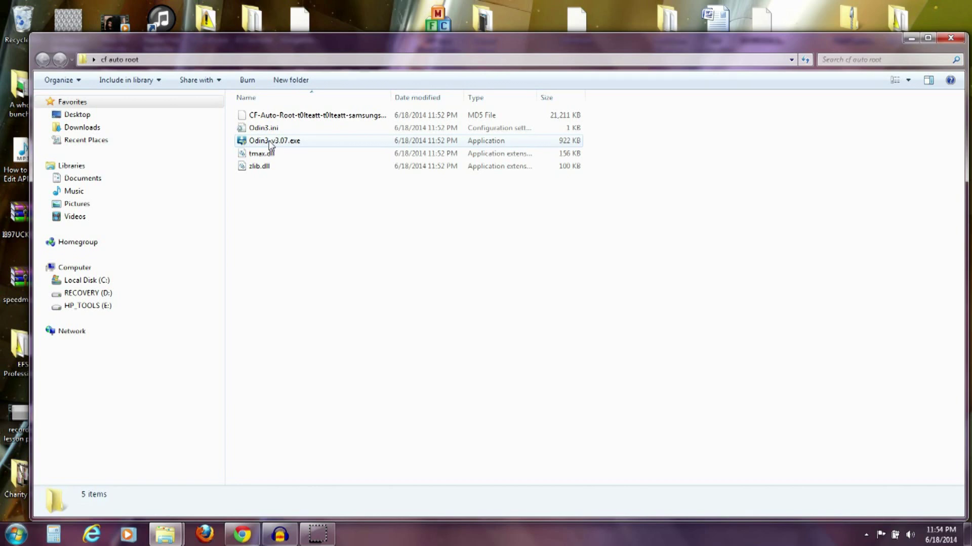
Launch Odin3-v3.07.exe and connect the phone until it shows Added!! on COM12.
right_click(258, 145)
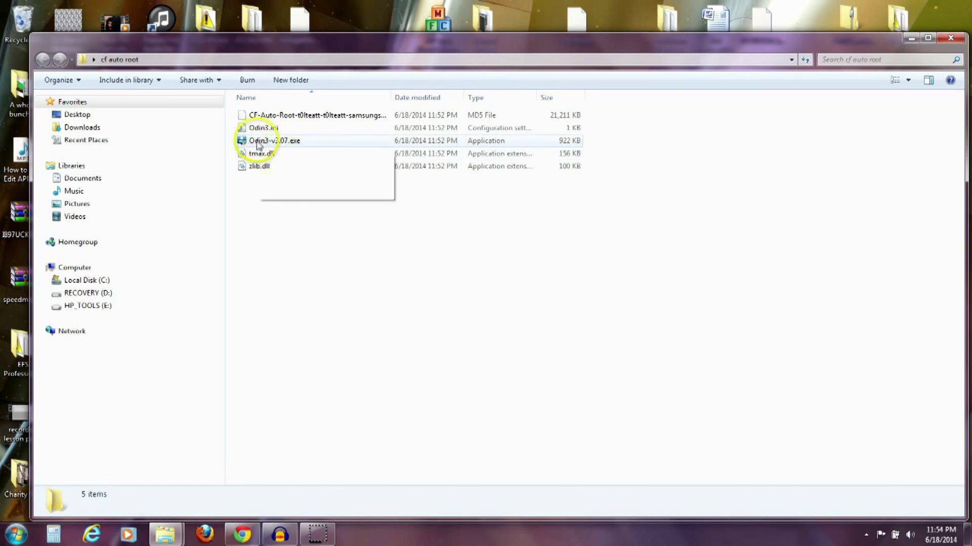
click(283, 146)
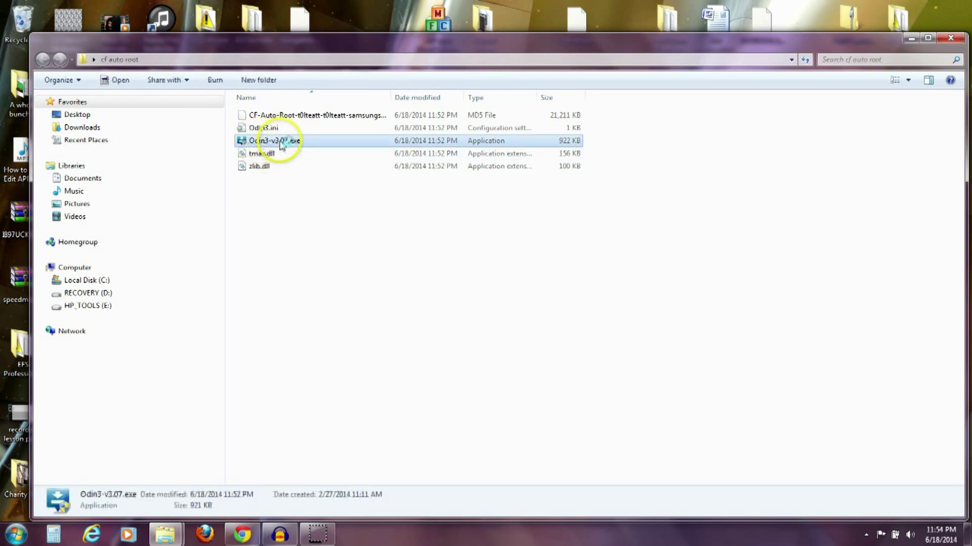
double_click(282, 147)
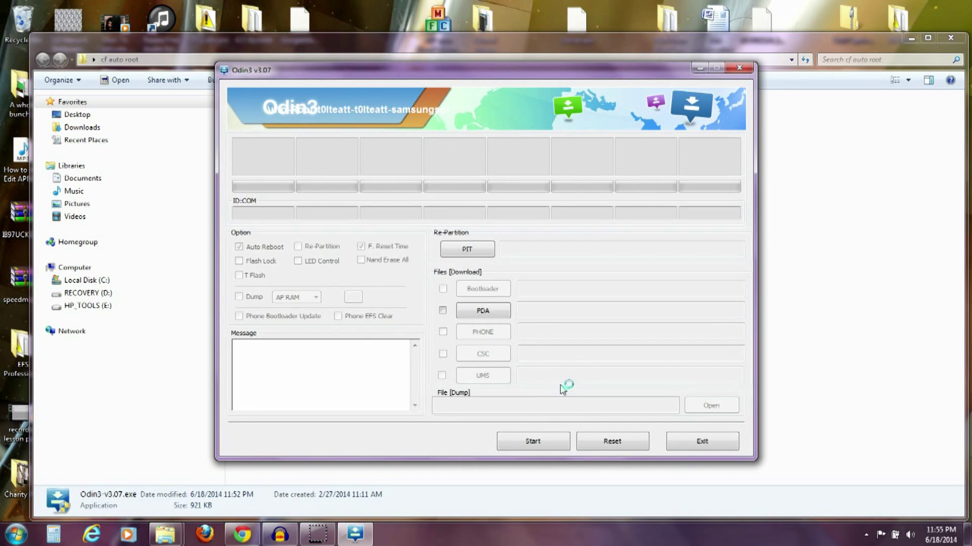
click(549, 348)
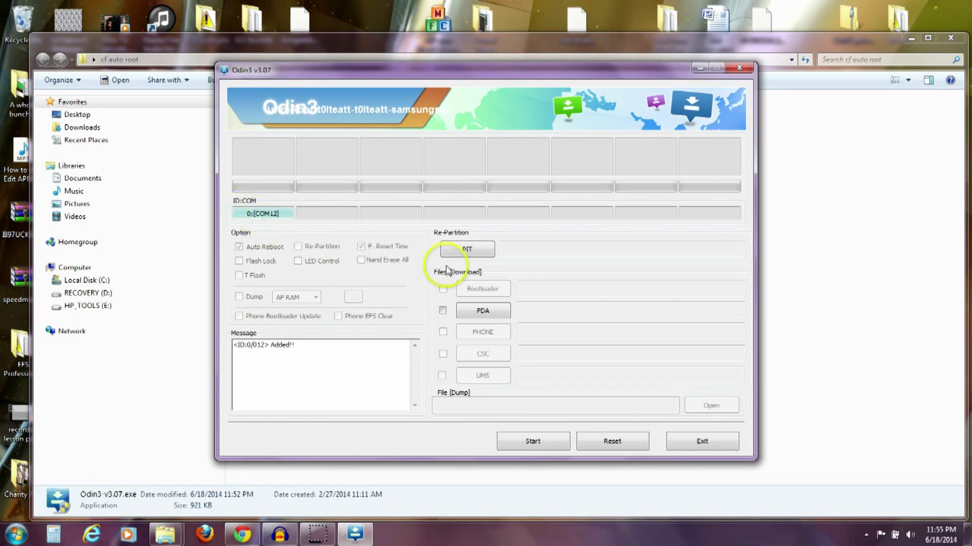
click(492, 311)
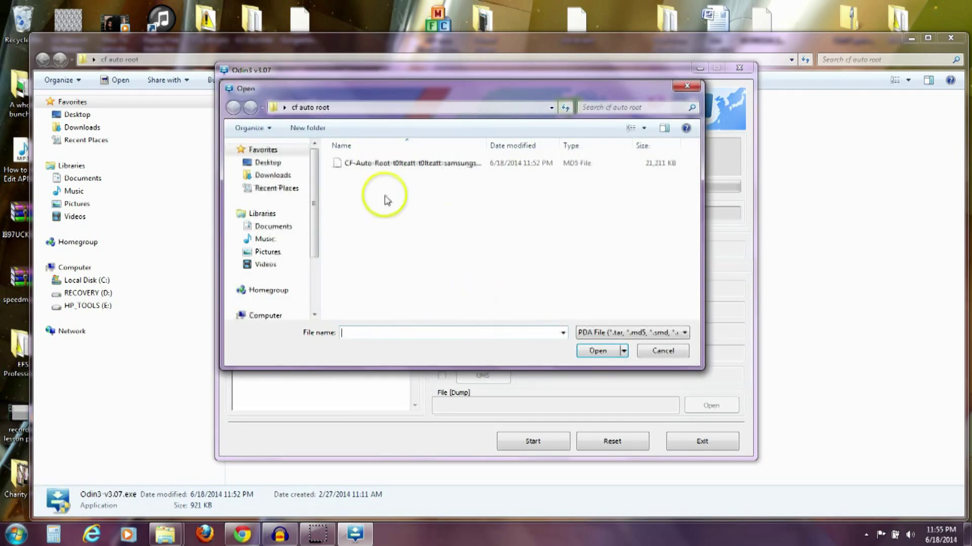
Load the CF-Auto-Root samsungsghi317.tar.md5 file under PDA and check its path.
click(354, 167)
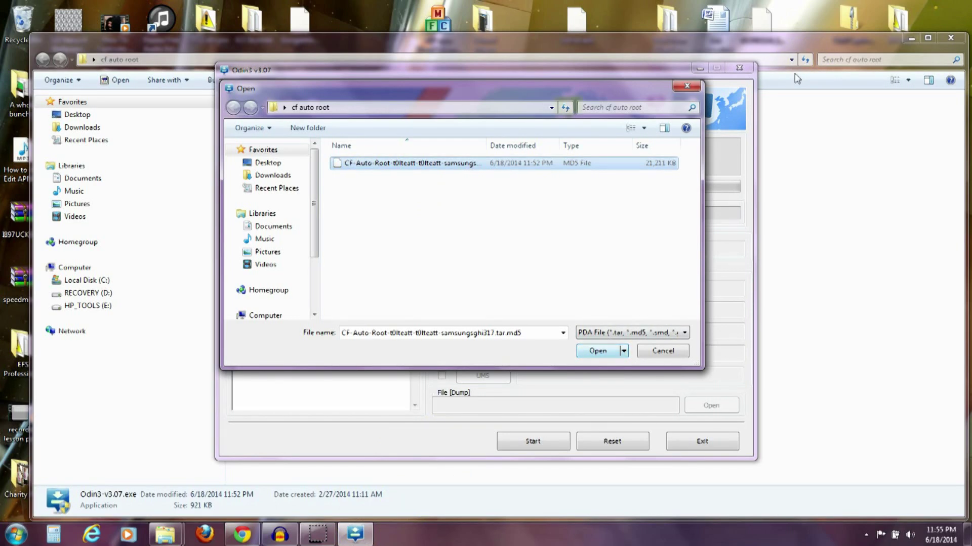
key(Return)
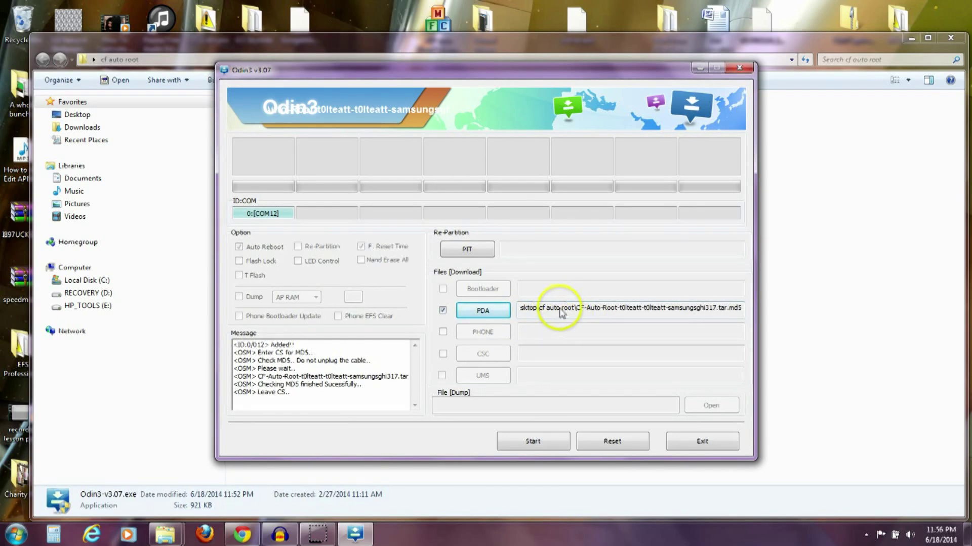
drag(521, 308, 749, 313)
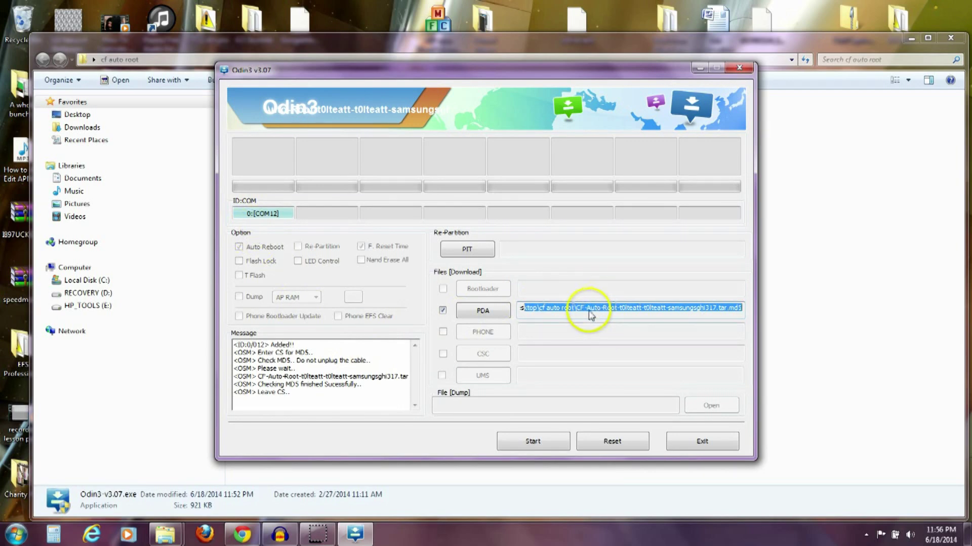
Start flashing the CF-Auto-Root file to the phone on COM12.
click(534, 441)
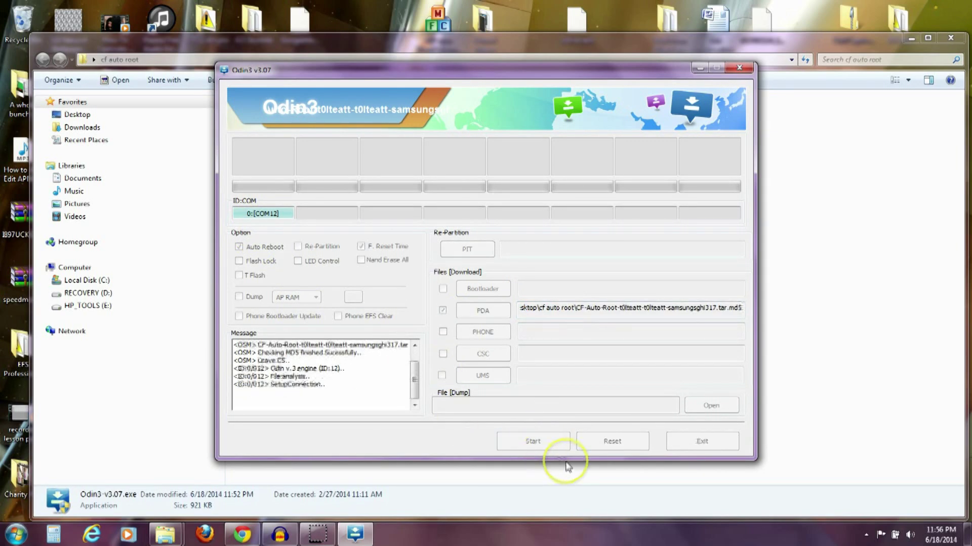